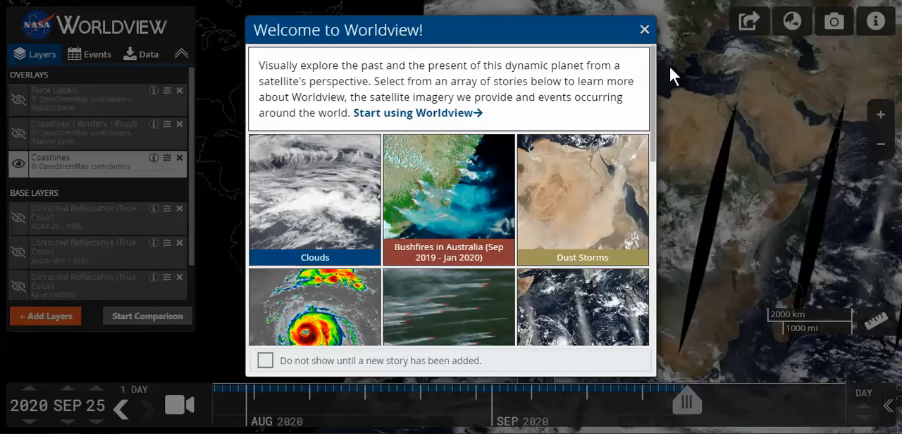
# Dismiss the welcome window and toggle the Coastlines overlay off and back on
pyautogui.click(644, 31)
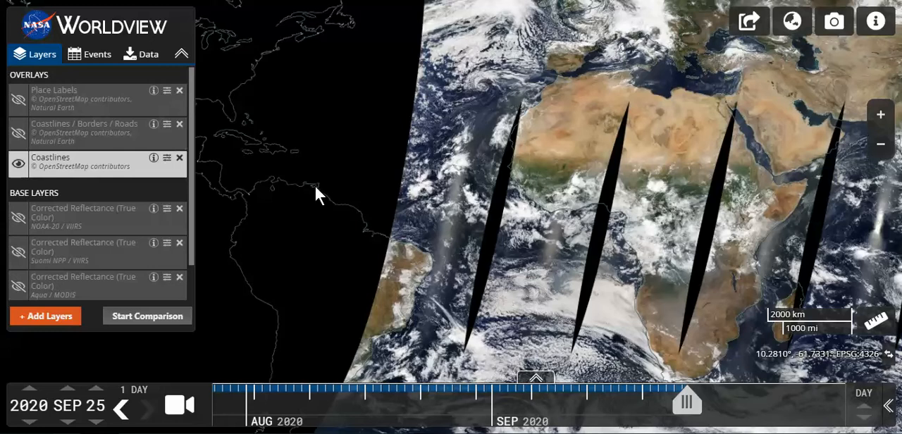
pyautogui.click(18, 173)
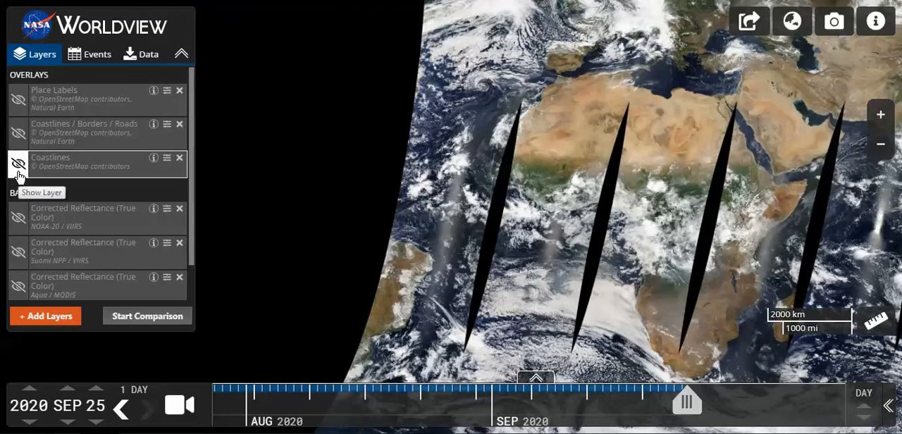
pyautogui.click(19, 173)
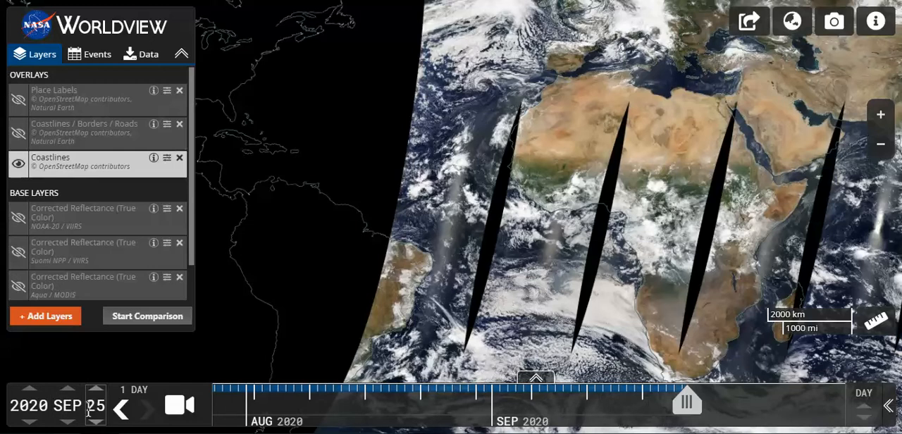
# Set the timeline's step interval to one month
pyautogui.moveTo(130, 399)
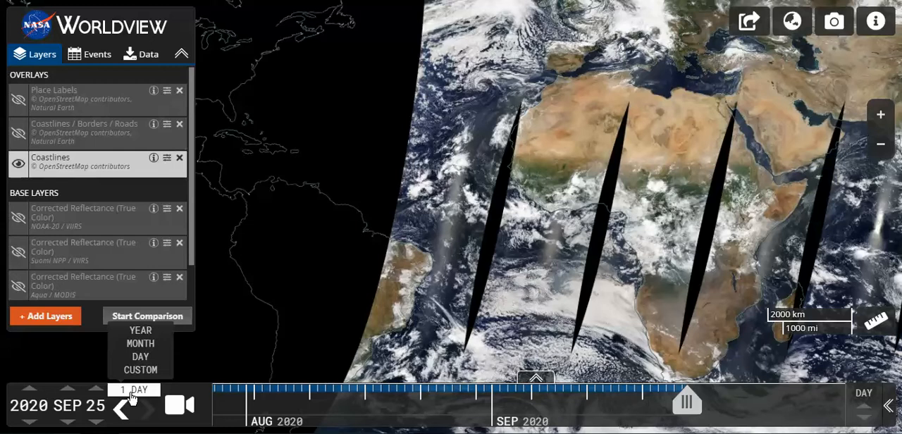
pyautogui.click(141, 343)
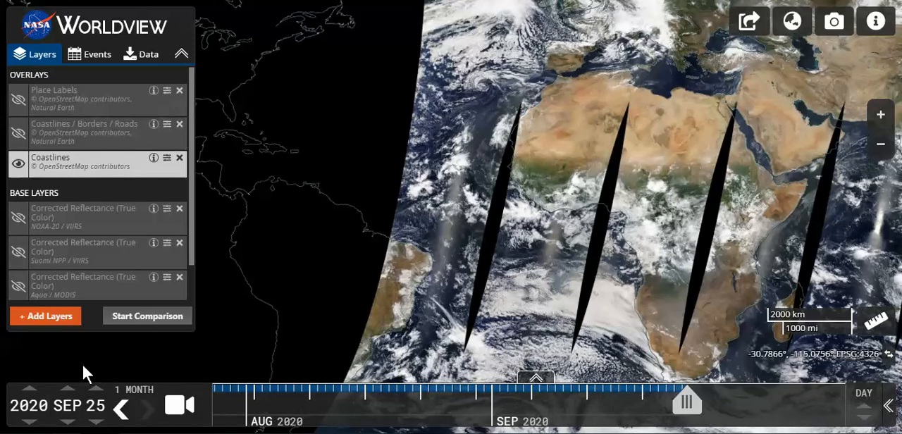
# Search the full layer catalogue for "carbon mon" and add the Carbon Monoxide (L3, 500 hPa, Day, Monthly) layer
pyautogui.click(51, 318)
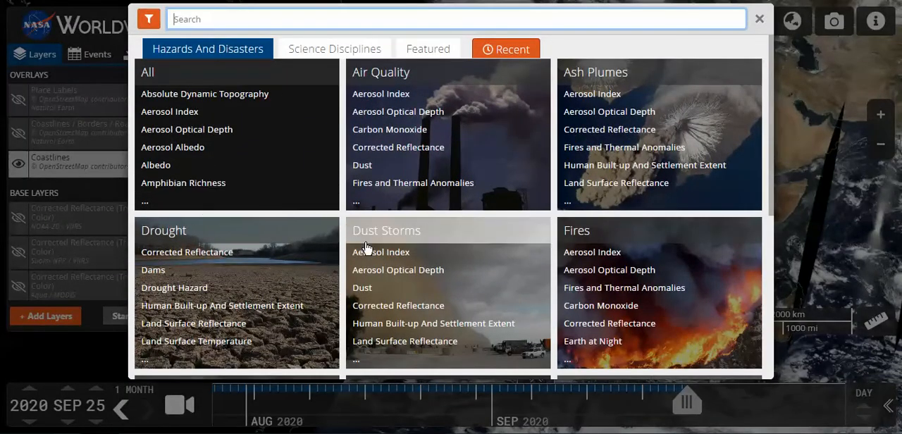
pyautogui.click(179, 80)
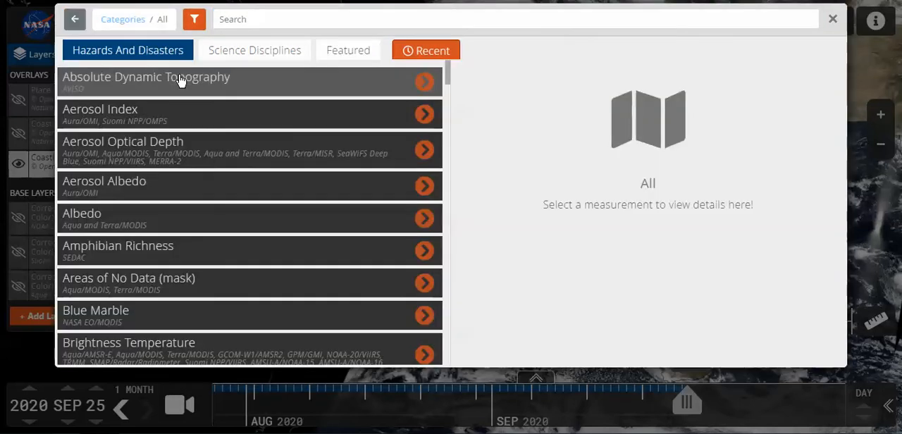
pyautogui.click(253, 21)
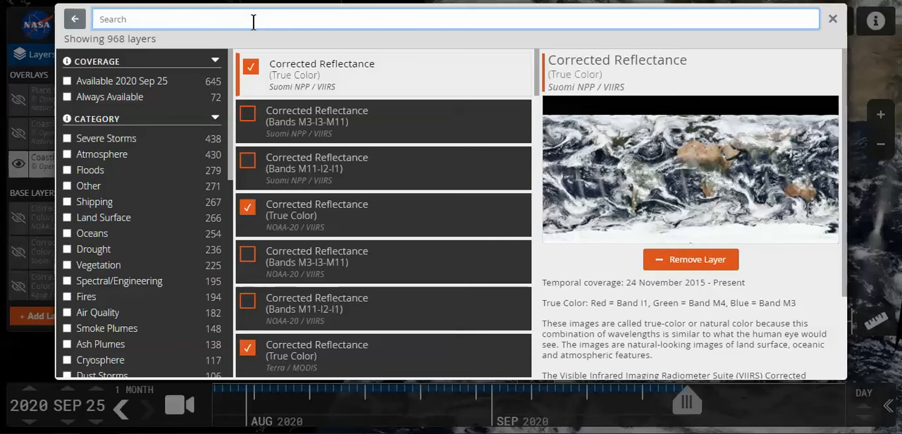
pyautogui.write('car')
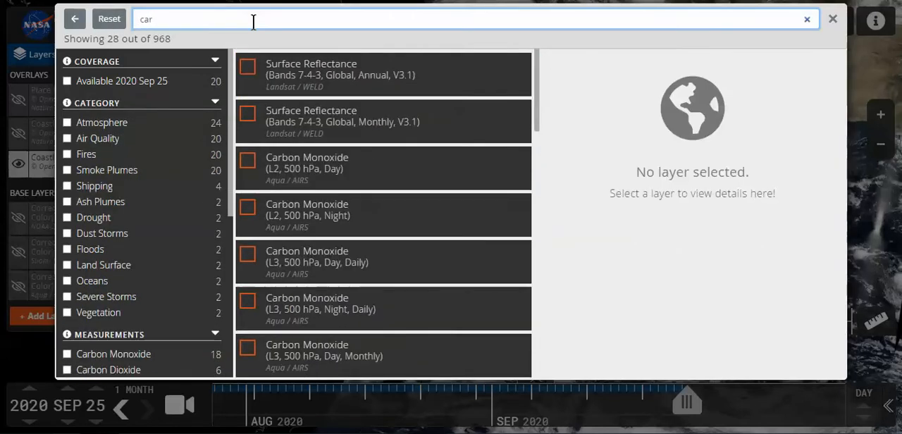
pyautogui.write('bo')
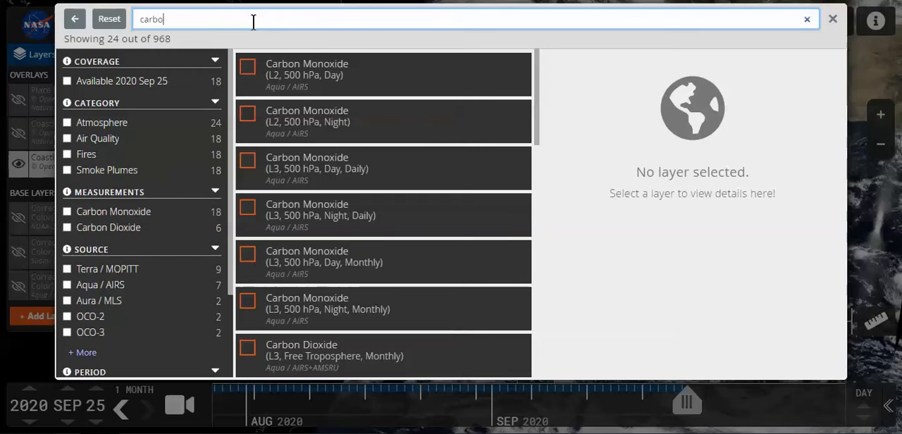
pyautogui.write('n mon')
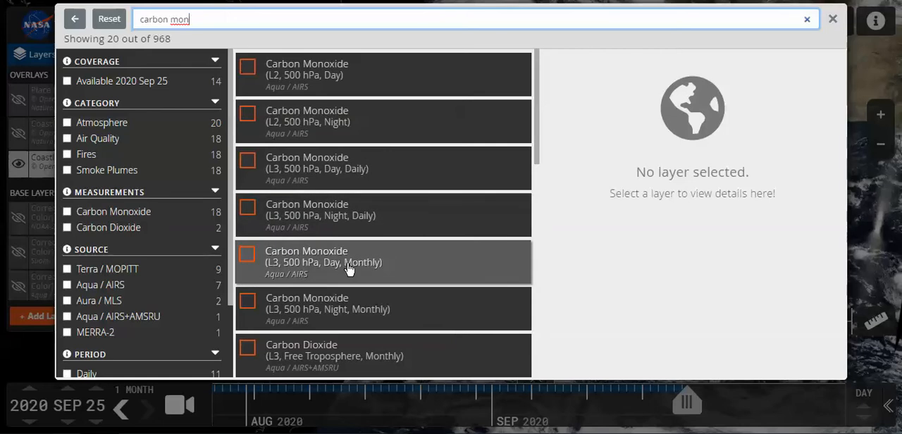
pyautogui.click(247, 259)
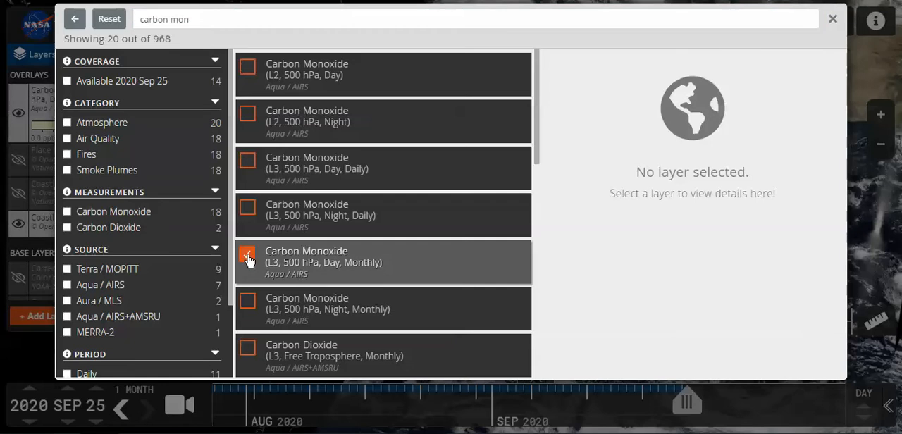
# Review the details of the added monthly layer and the Carbon Monoxide (L2, 500 hPa, Day) layer, and leave the catalogue
pyautogui.click(307, 264)
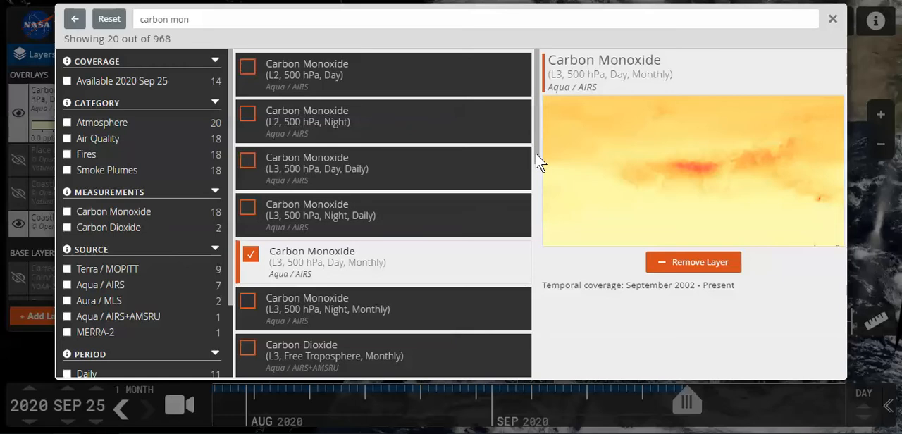
pyautogui.click(365, 84)
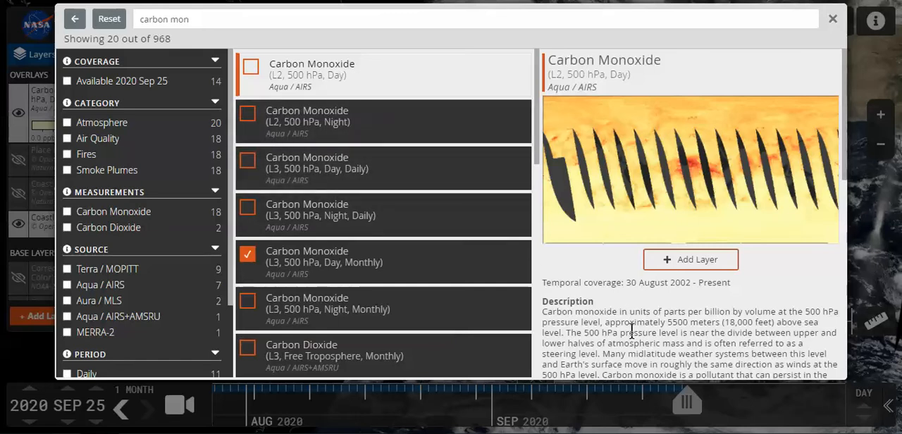
pyautogui.click(832, 21)
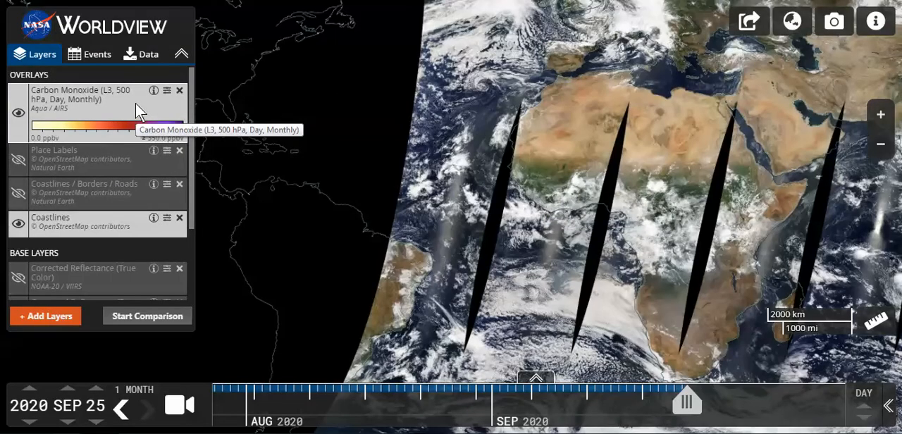
# Set the year of the displayed map date to 2010
pyautogui.click(47, 407)
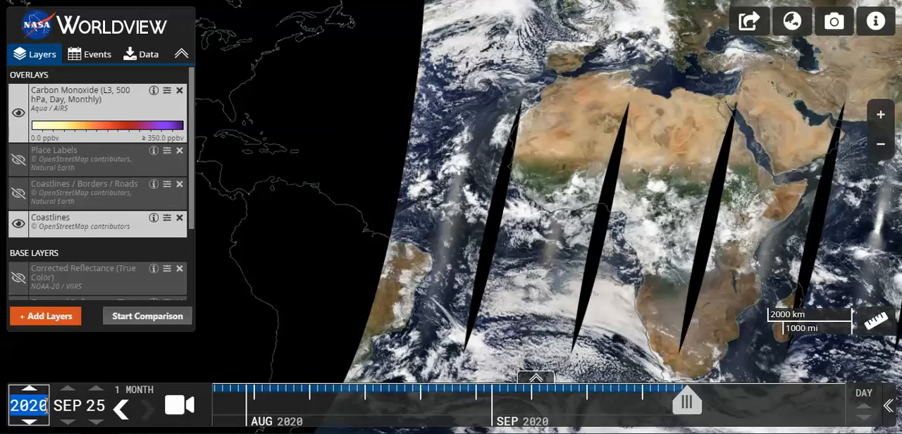
pyautogui.write('2')
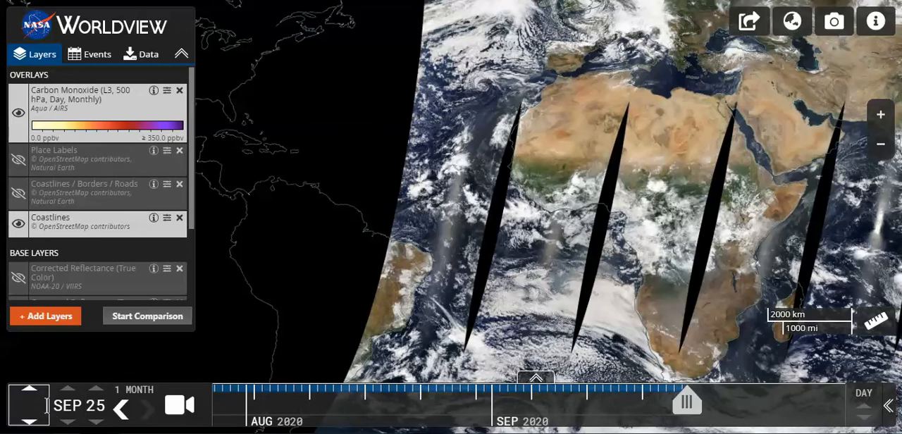
pyautogui.write('0')
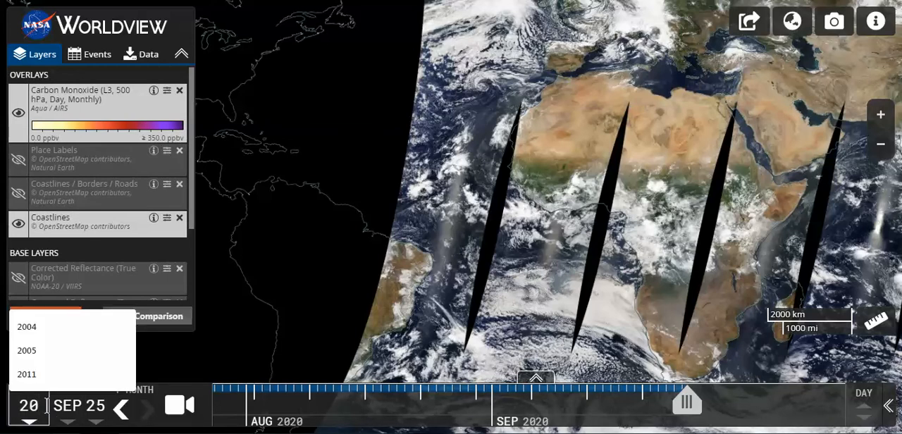
pyautogui.write('10')
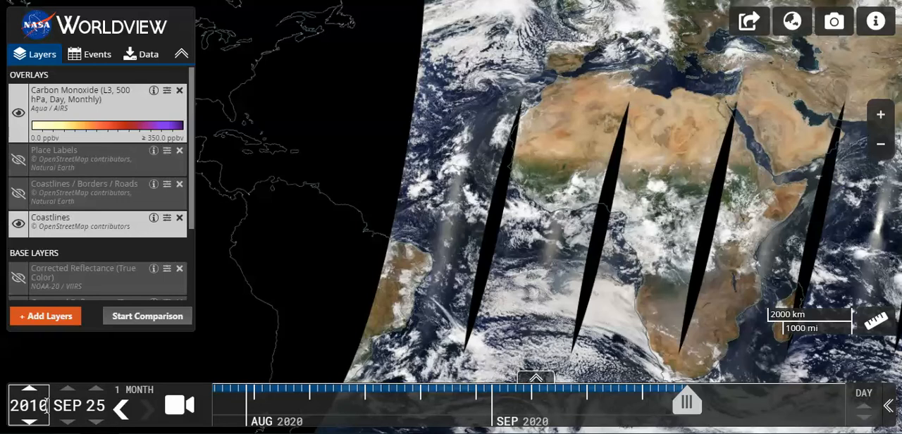
pyautogui.press('Tab')
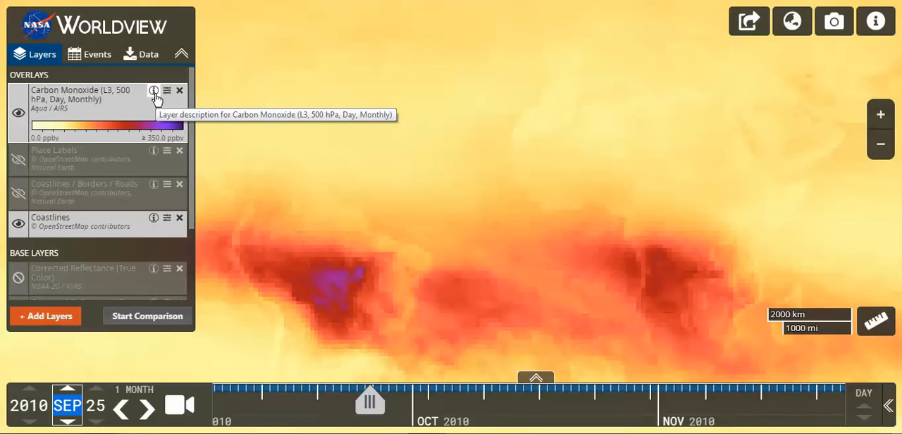
# View the carbon monoxide layer's description and legend, and advance the map date two months to November 2010
pyautogui.click(154, 93)
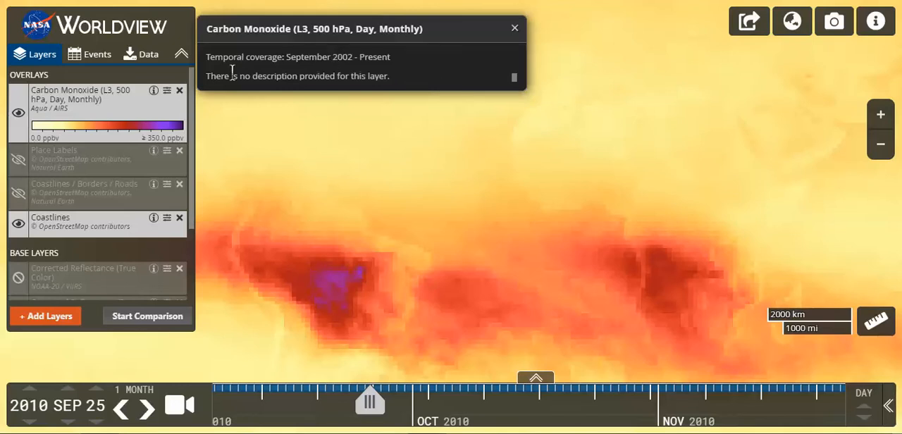
pyautogui.moveTo(173, 125)
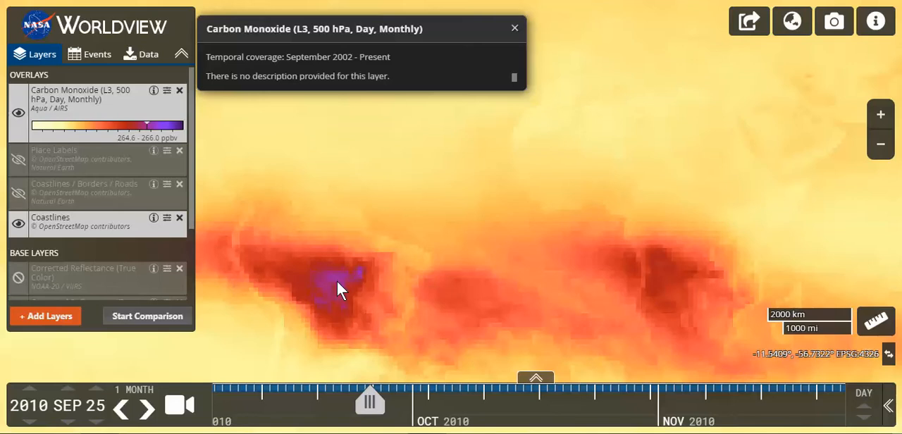
pyautogui.click(148, 408)
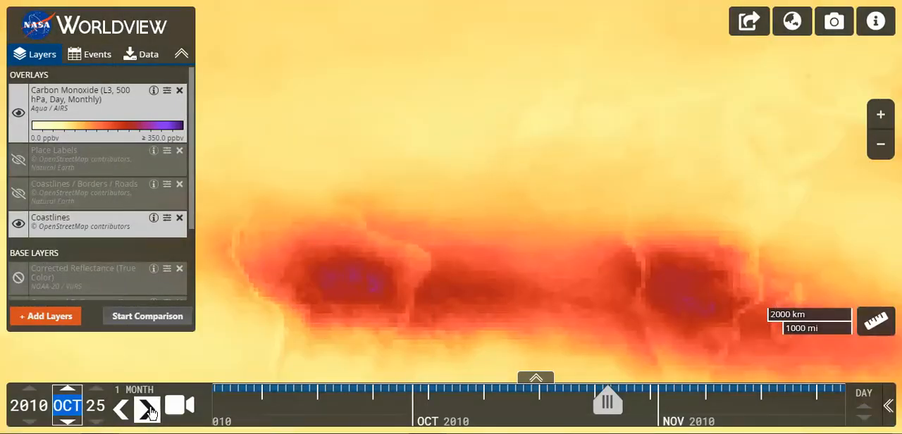
pyautogui.click(148, 408)
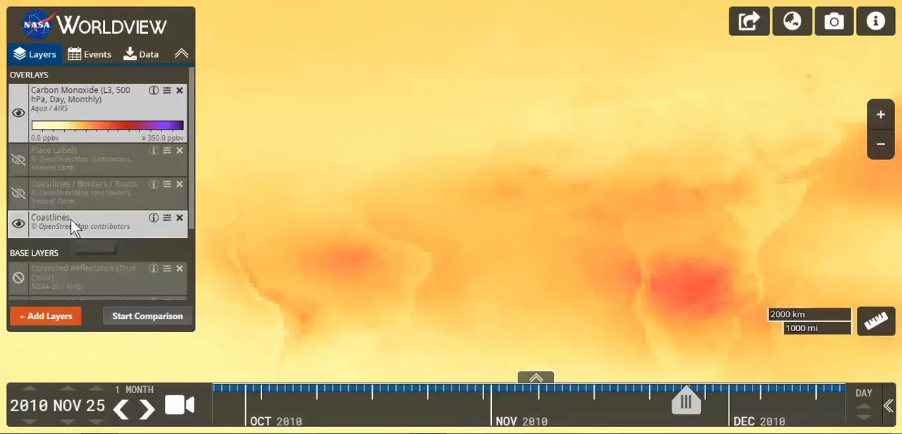
# Move Coastlines, Place Labels and Coastlines / Borders / Roads above the carbon monoxide layer, and show the labels and borders
pyautogui.moveTo(70, 219); pyautogui.dragTo(62, 81)
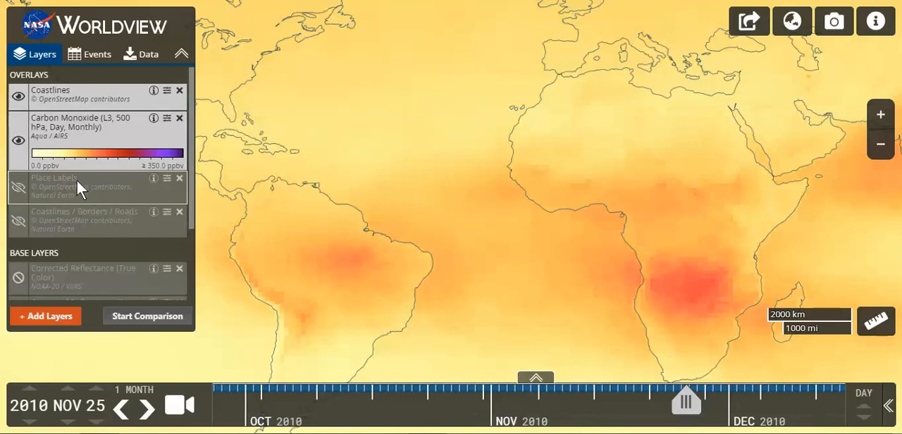
pyautogui.click(19, 189)
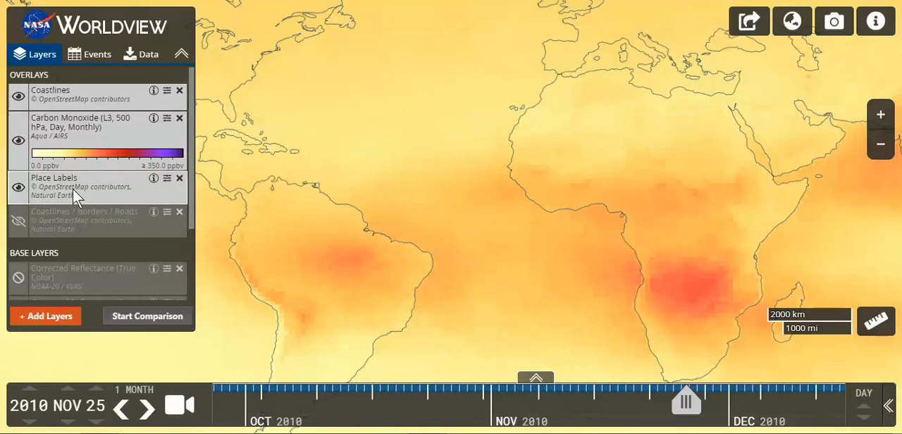
pyautogui.moveTo(73, 188); pyautogui.dragTo(69, 96)
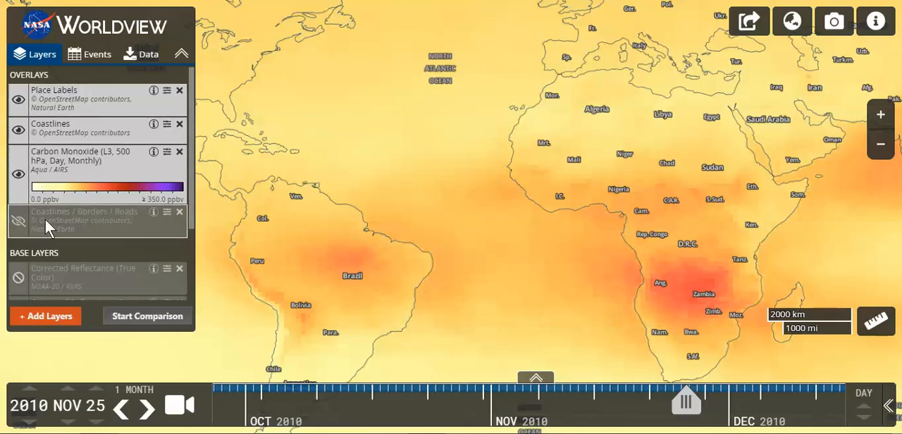
pyautogui.moveTo(45, 220); pyautogui.dragTo(37, 89)
pyautogui.click(18, 100)
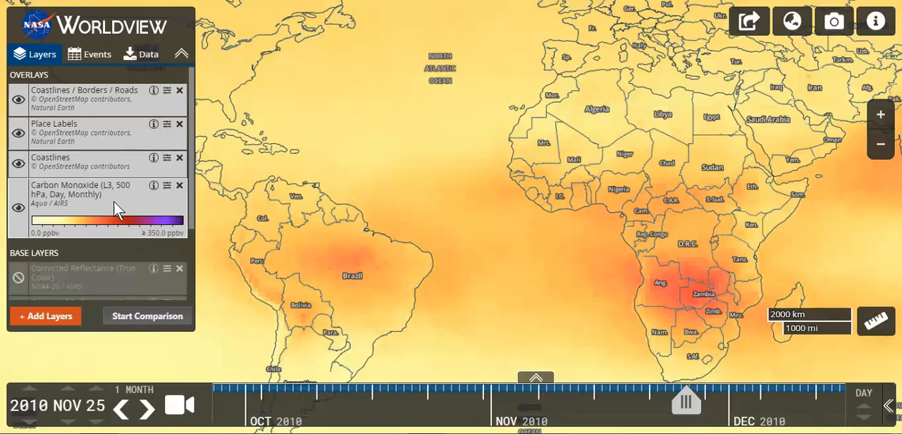
# Reduce the carbon monoxide layer's opacity to 72%
pyautogui.click(167, 186)
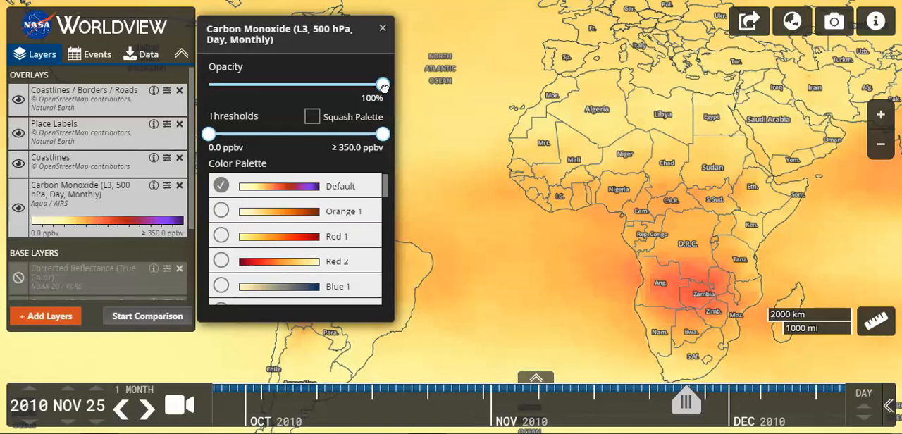
pyautogui.moveTo(383, 86); pyautogui.dragTo(336, 95)
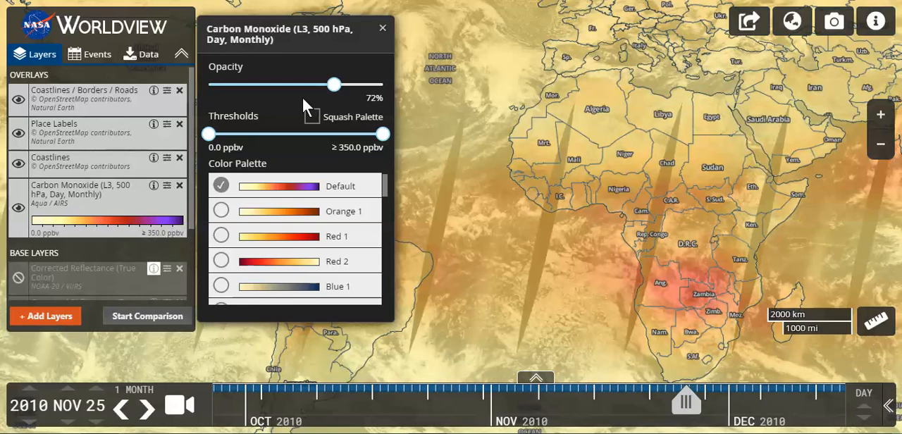
pyautogui.click(384, 31)
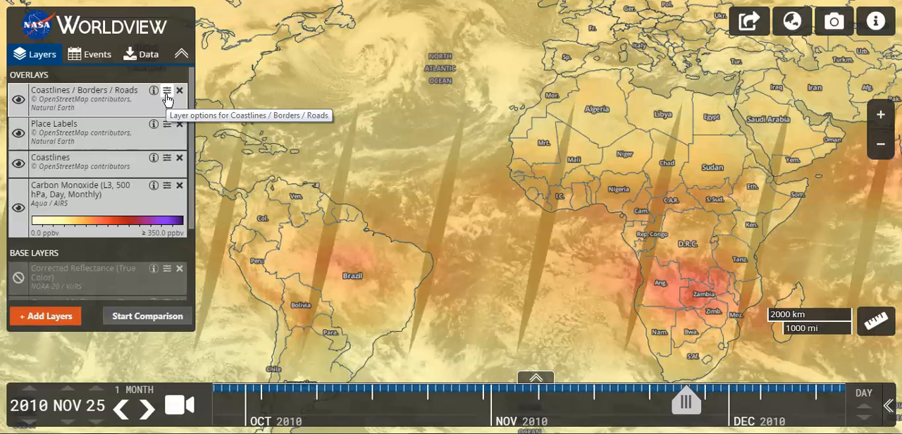
# Hide the Coastlines / Borders / Roads, Place Labels and Coastlines overlays, and toggle the carbon monoxide layer off and back on
pyautogui.click(880, 145)
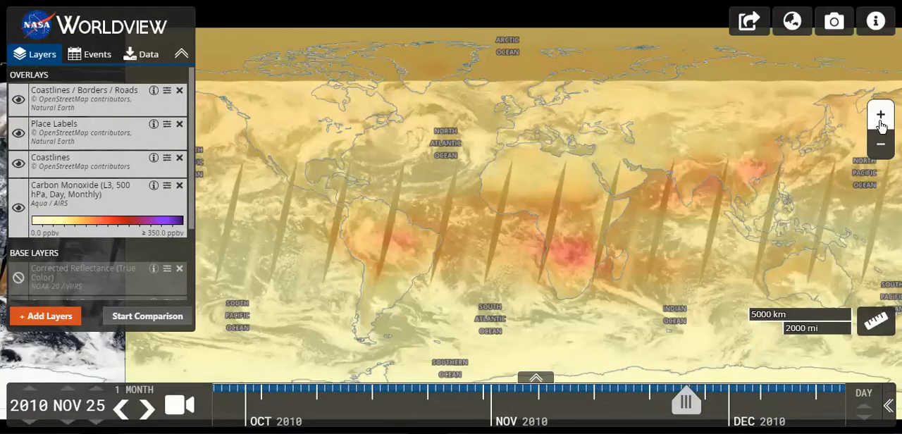
pyautogui.click(880, 116)
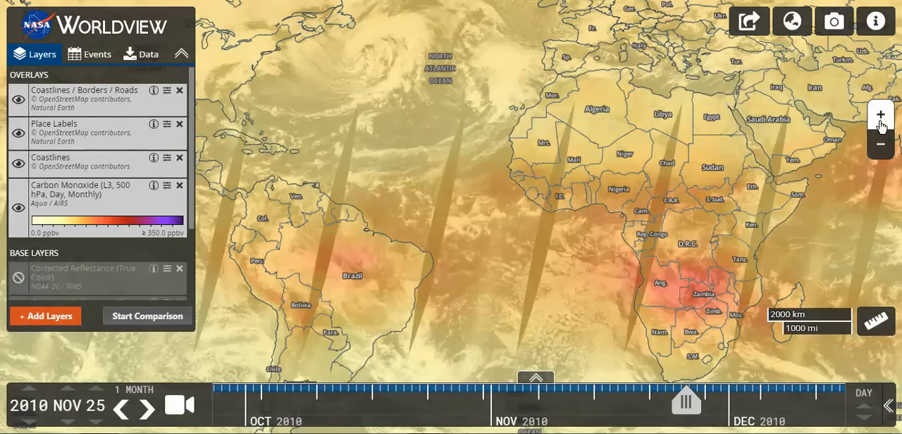
pyautogui.click(880, 145)
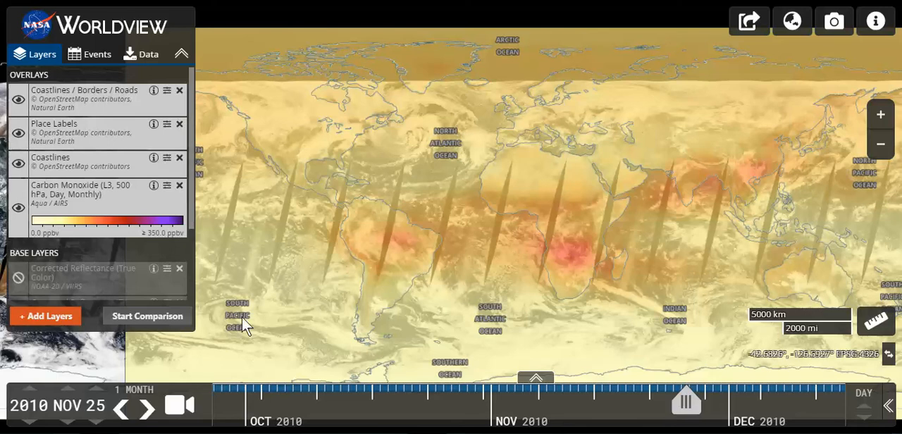
pyautogui.click(15, 205)
pyautogui.click(17, 163)
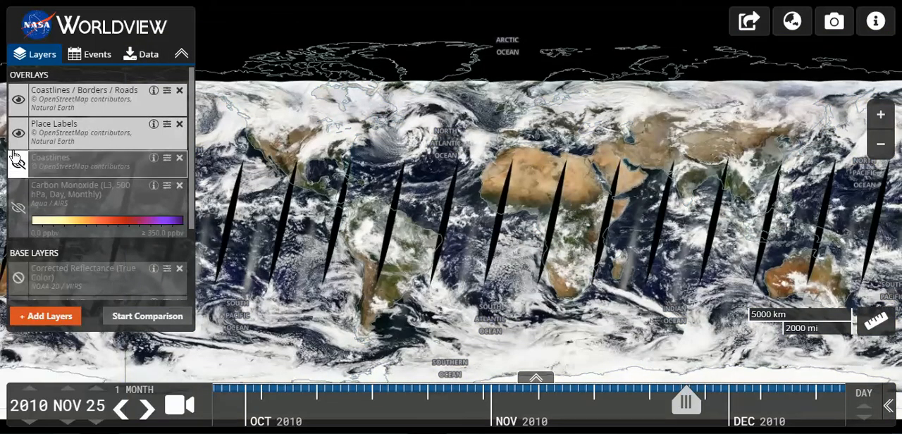
pyautogui.click(18, 132)
pyautogui.click(18, 106)
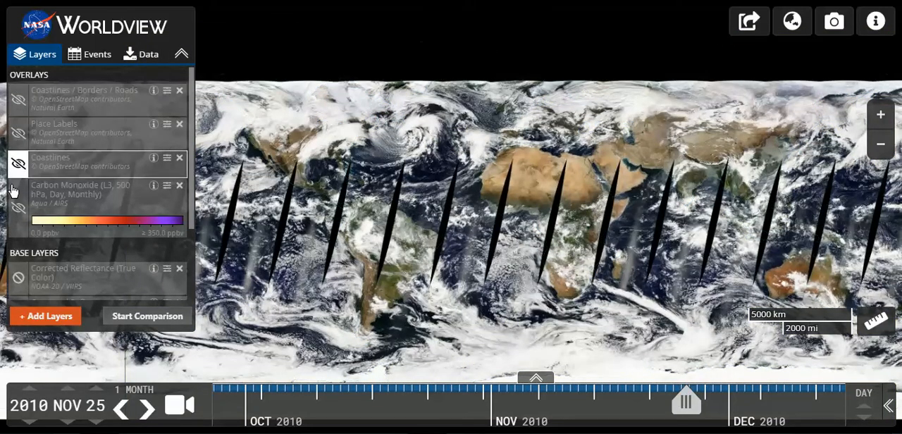
pyautogui.click(18, 207)
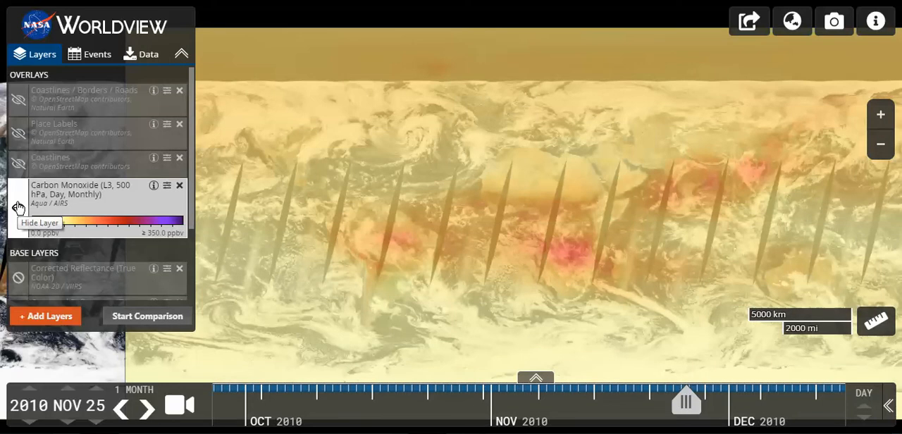